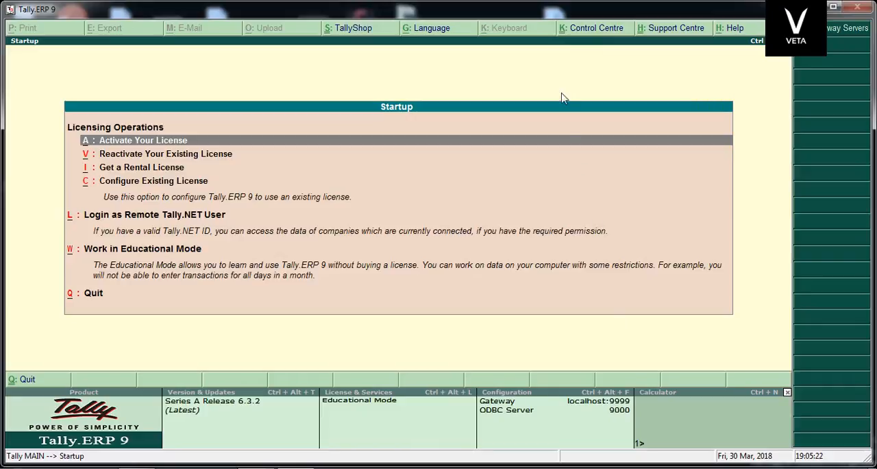
# Start working in Educational Mode and return to the Company Info menu.
pyautogui.click(100, 255)
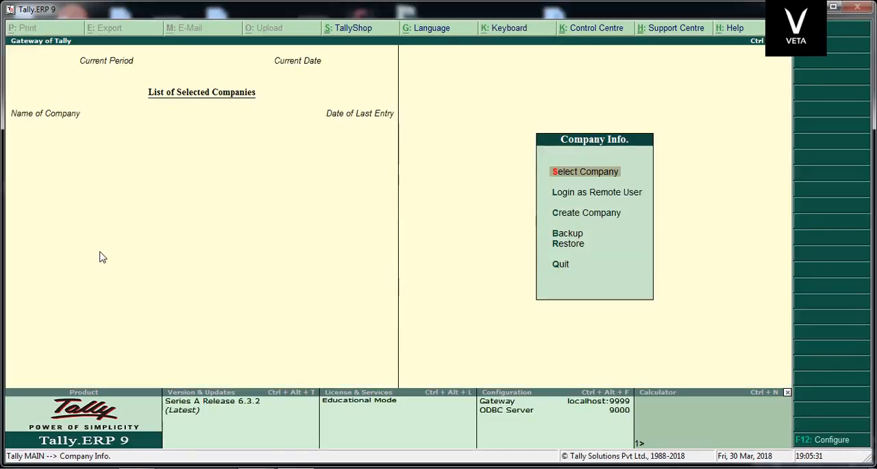
pyautogui.press('Escape')
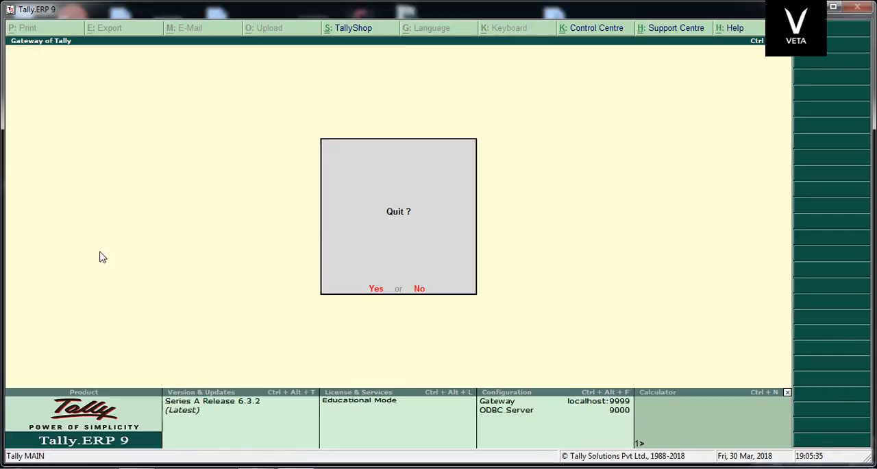
pyautogui.press('Escape')
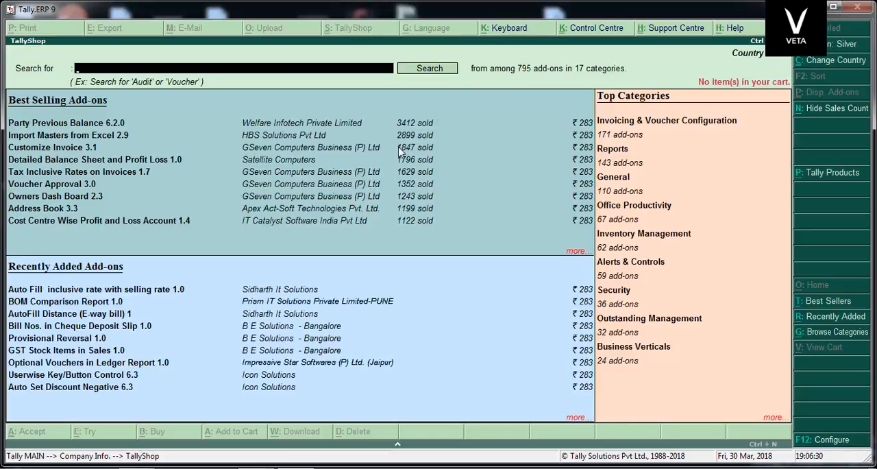
pyautogui.press('Escape')
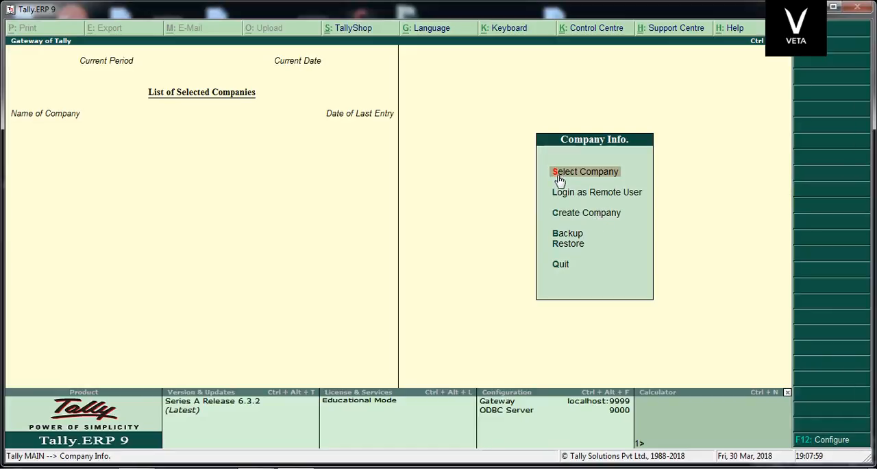
# Review the Company Info options from Select Company to Restore, including the blank Company Creation form.
pyautogui.press('Down')
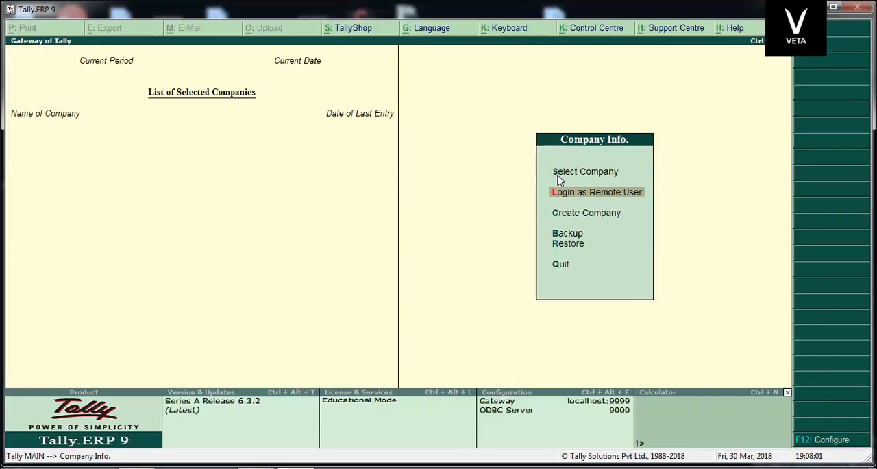
pyautogui.press('Down')
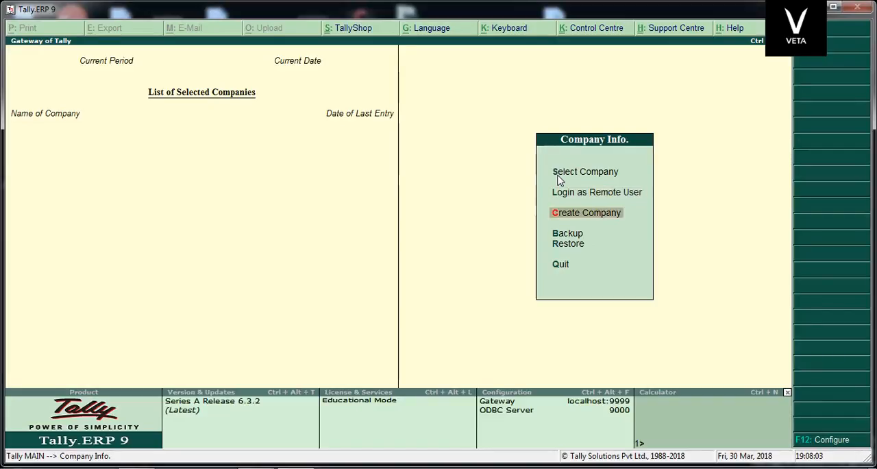
pyautogui.press('Down')
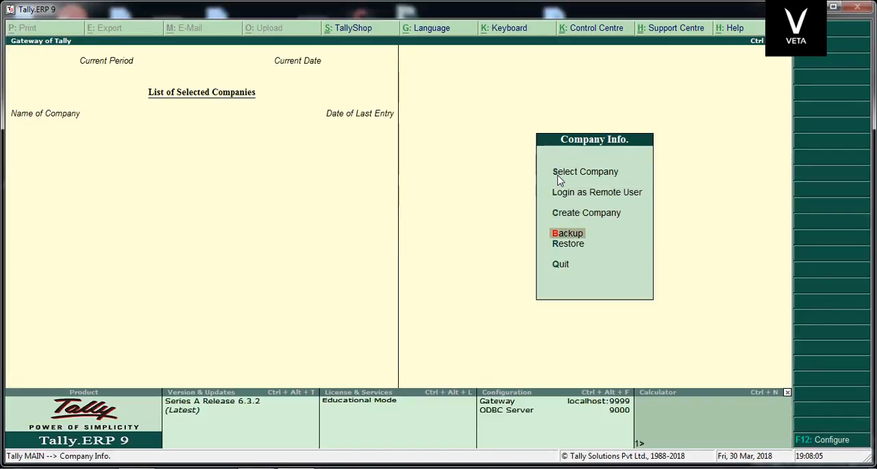
pyautogui.press('Down')
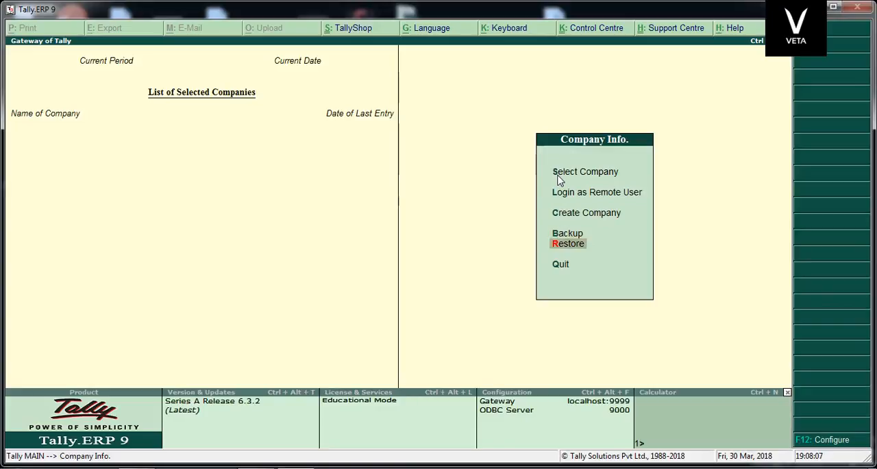
pyautogui.press('Up')
pyautogui.press('Up')
pyautogui.press('Up')
pyautogui.press('Up')
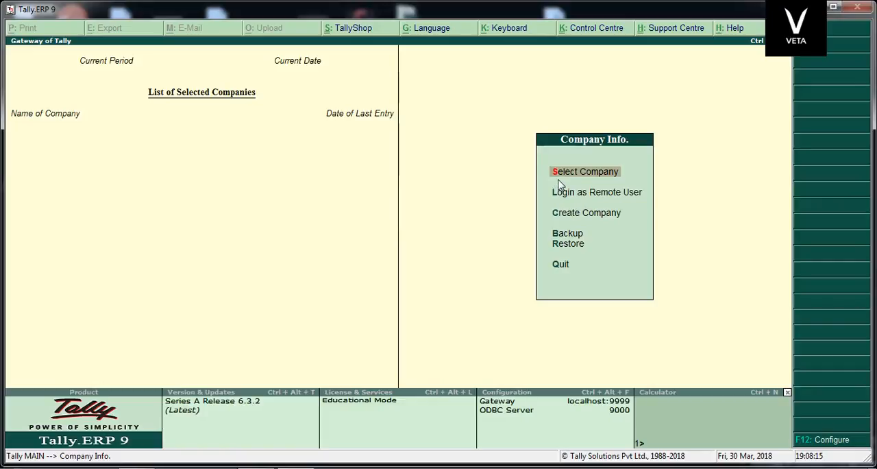
pyautogui.press('Down')
pyautogui.press('Down')
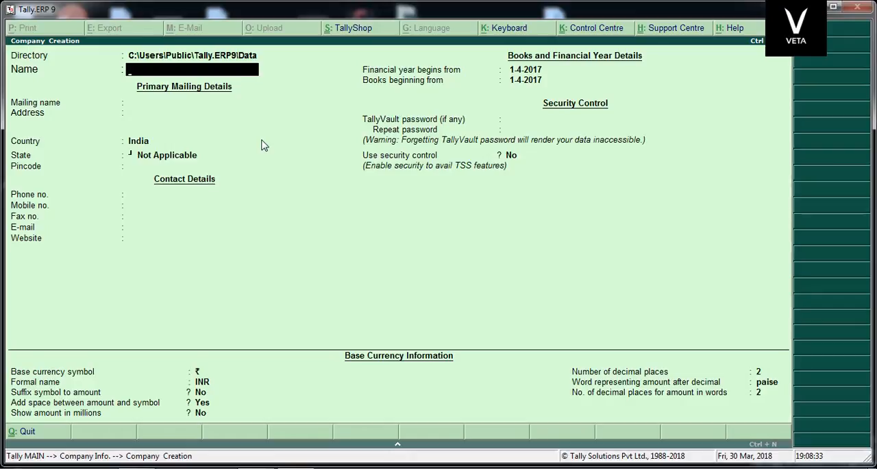
pyautogui.press('Escape')
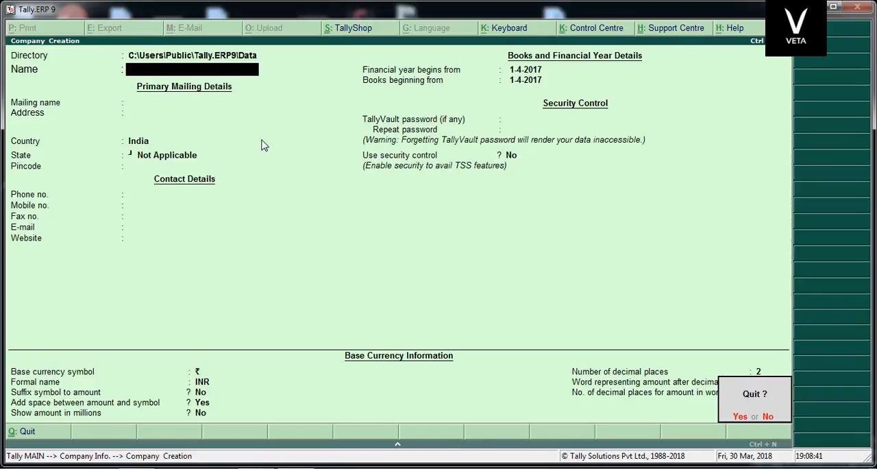
pyautogui.press('y')
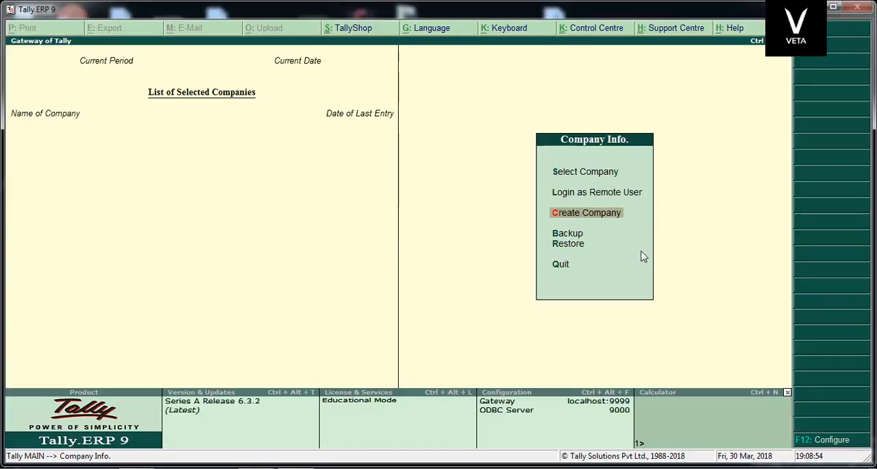
pyautogui.press('Down')
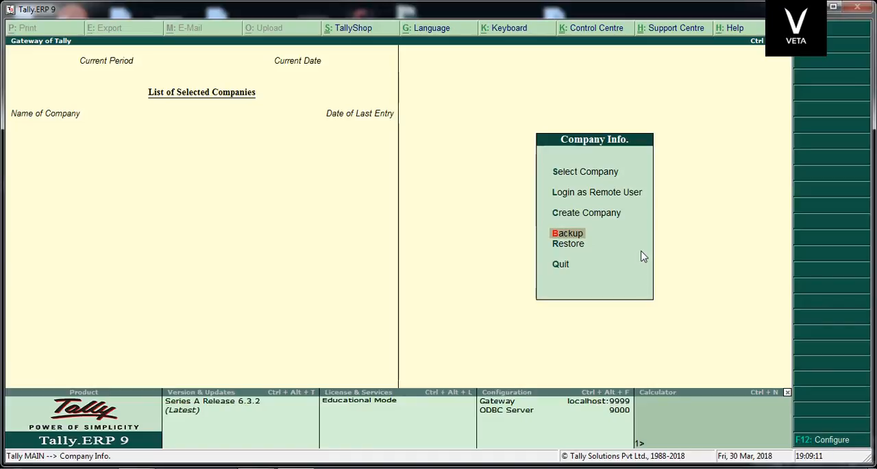
pyautogui.press('Down')
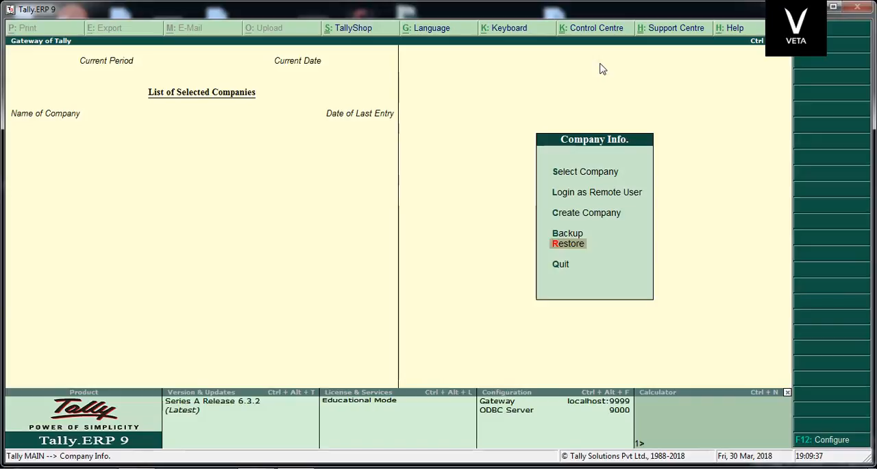
pyautogui.press('Up')
pyautogui.press('Up')
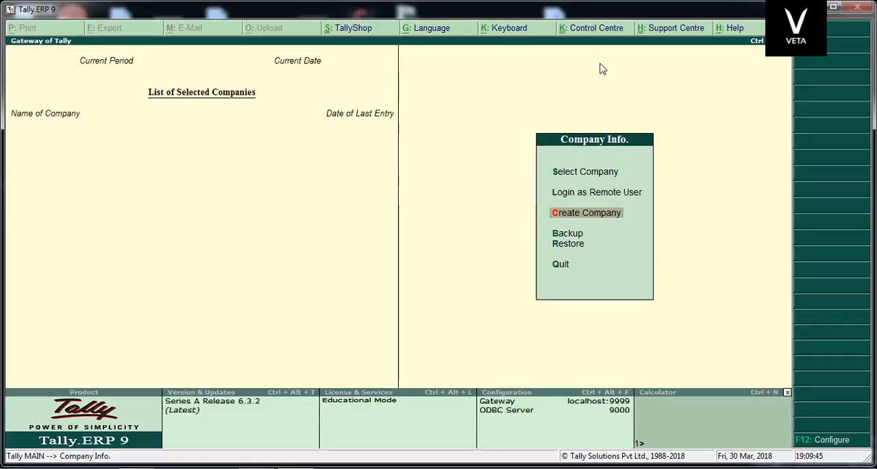
pyautogui.press('Return')
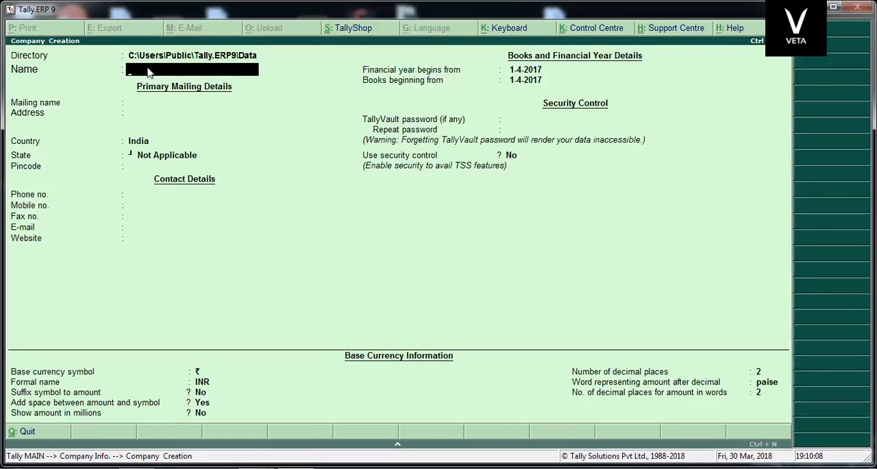
pyautogui.write('Introductionclass')
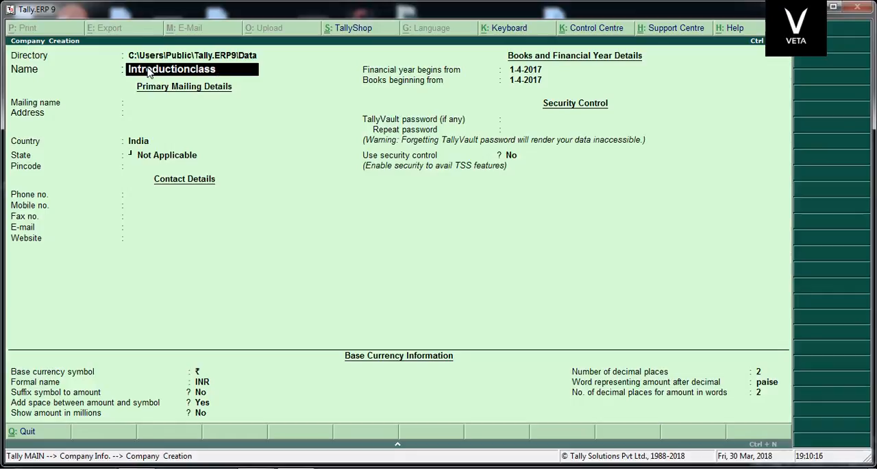
pyautogui.press('BackSpace')
pyautogui.press('BackSpace')
pyautogui.press('BackSpace')
pyautogui.press('BackSpace')
pyautogui.press('BackSpace')
pyautogui.press('BackSpace')
pyautogui.press('BackSpace')
pyautogui.press('BackSpace')
pyautogui.press('BackSpace')
pyautogui.press('BackSpace')
pyautogui.press('BackSpace')
pyautogui.press('BackSpace')
pyautogui.press('BackSpace')
pyautogui.press('BackSpace')
pyautogui.press('BackSpace')
pyautogui.press('BackSpace')
pyautogui.press('BackSpace')
pyautogui.press('BackSpace')
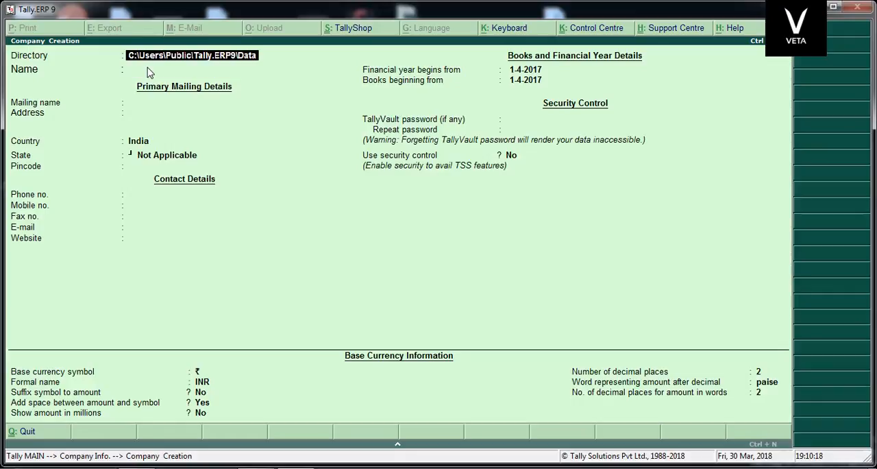
pyautogui.write('ABC')
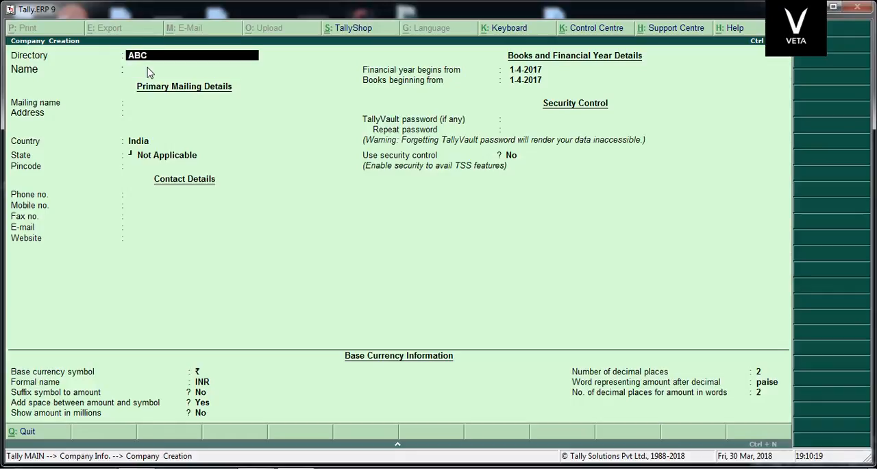
pyautogui.press('BackSpace')
pyautogui.press('BackSpace')
pyautogui.press('BackSpace')
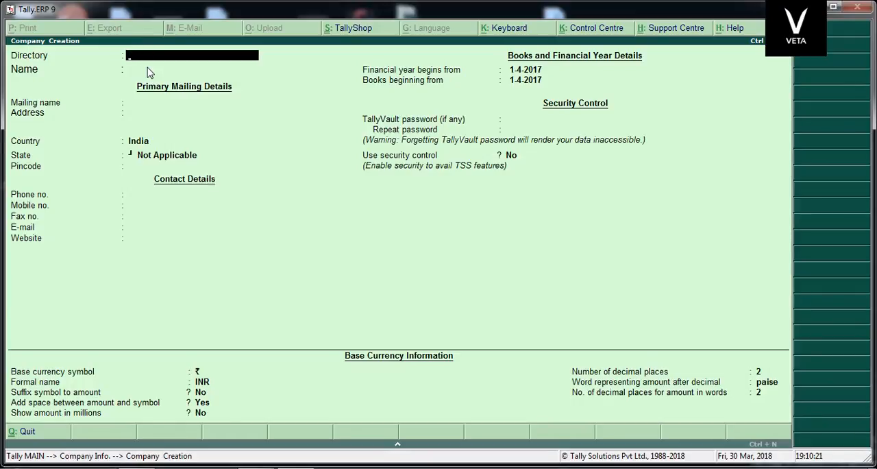
pyautogui.press('Escape')
pyautogui.press('y')
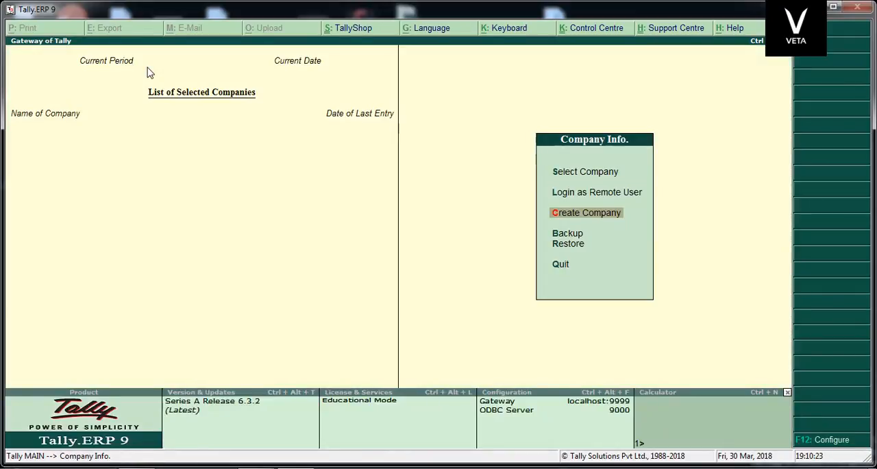
pyautogui.press('Return')
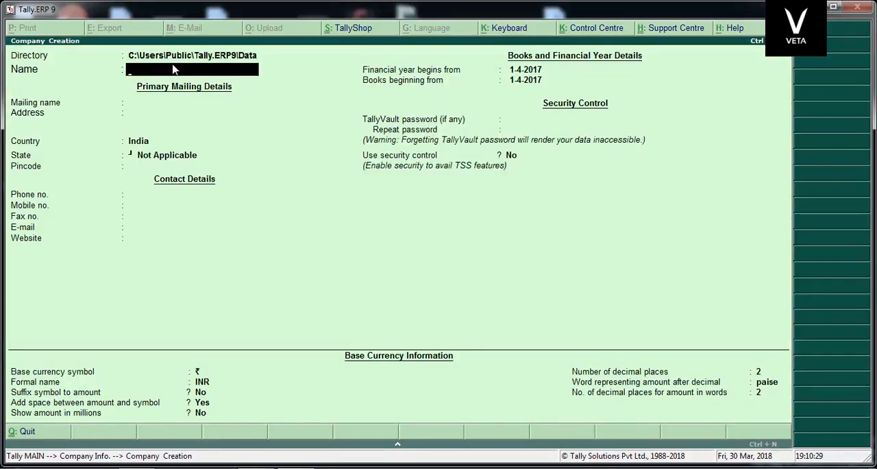
pyautogui.write('Alkdhkjsldkjadh')
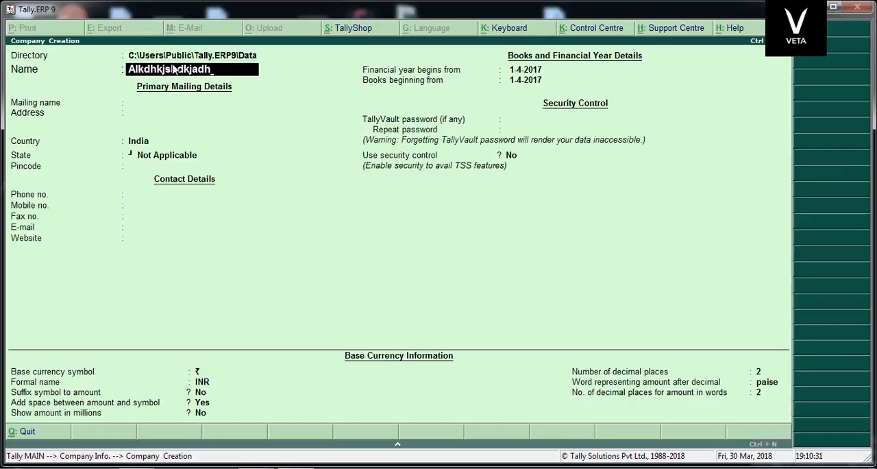
pyautogui.press('BackSpace')
pyautogui.press('BackSpace')
pyautogui.press('BackSpace')
pyautogui.press('BackSpace')
pyautogui.press('BackSpace')
pyautogui.press('BackSpace')
pyautogui.press('BackSpace')
pyautogui.press('BackSpace')
pyautogui.press('BackSpace')
pyautogui.press('BackSpace')
pyautogui.press('BackSpace')
pyautogui.press('BackSpace')
pyautogui.press('BackSpace')
pyautogui.press('BackSpace')
pyautogui.press('BackSpace')
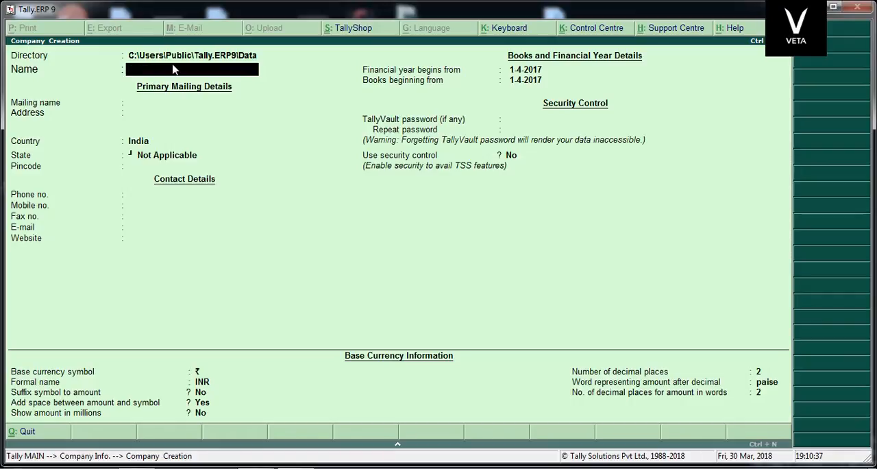
pyautogui.press('BackSpace')
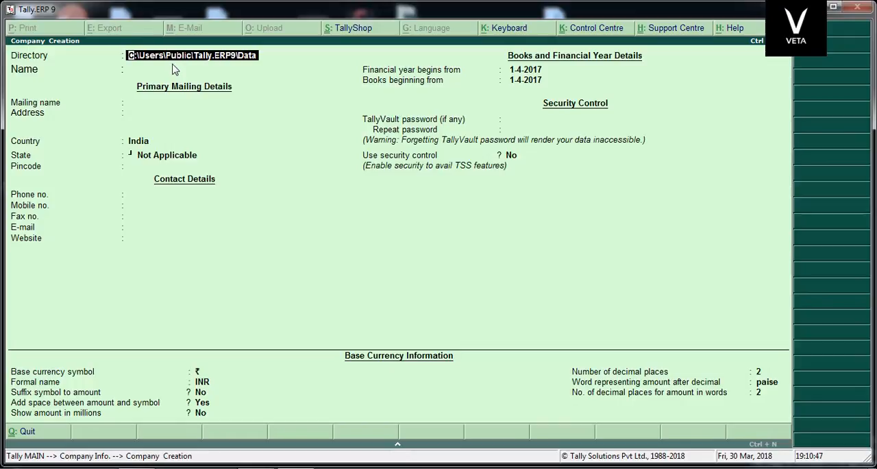
pyautogui.press('Delete')
pyautogui.press('Delete')
pyautogui.press('Delete')
pyautogui.press('Delete')
pyautogui.press('Delete')
pyautogui.press('Delete')
pyautogui.press('Delete')
pyautogui.press('Delete')
pyautogui.press('Delete')
pyautogui.press('Delete')
pyautogui.press('Delete')
pyautogui.press('Delete')
pyautogui.press('Delete')
pyautogui.press('Delete')
pyautogui.press('Delete')
pyautogui.press('Delete')
pyautogui.press('Delete')
pyautogui.press('Delete')
pyautogui.press('Delete')
pyautogui.press('Delete')
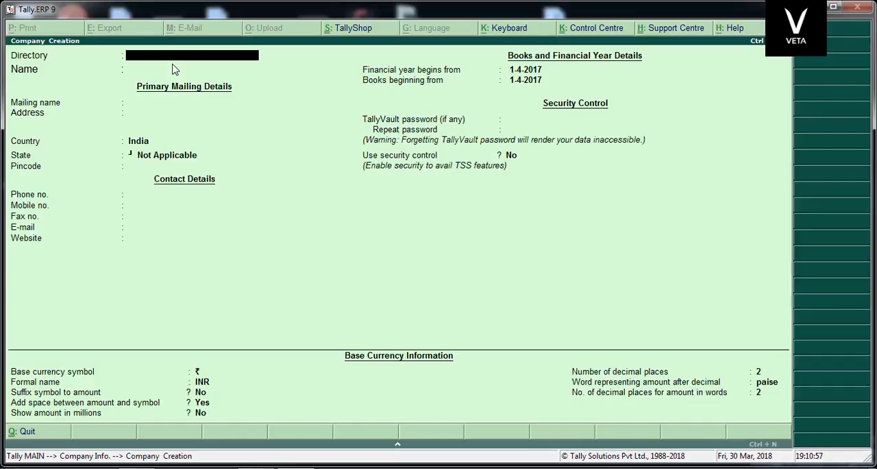
pyautogui.press('Escape')
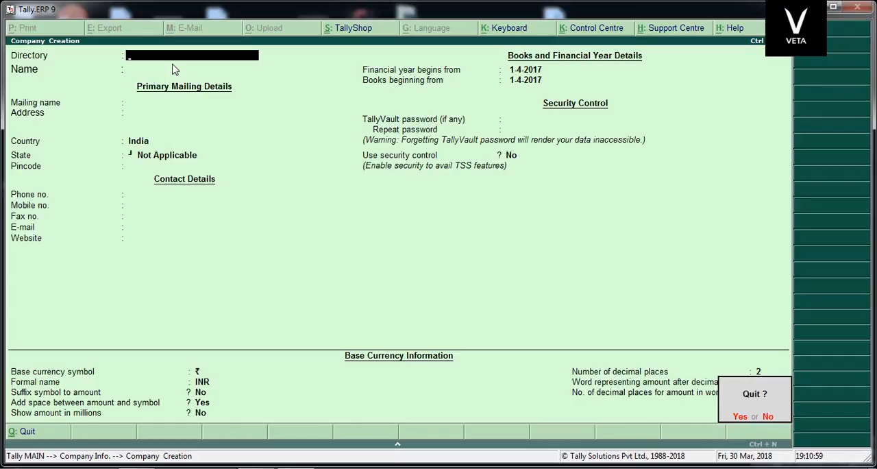
pyautogui.press('y')
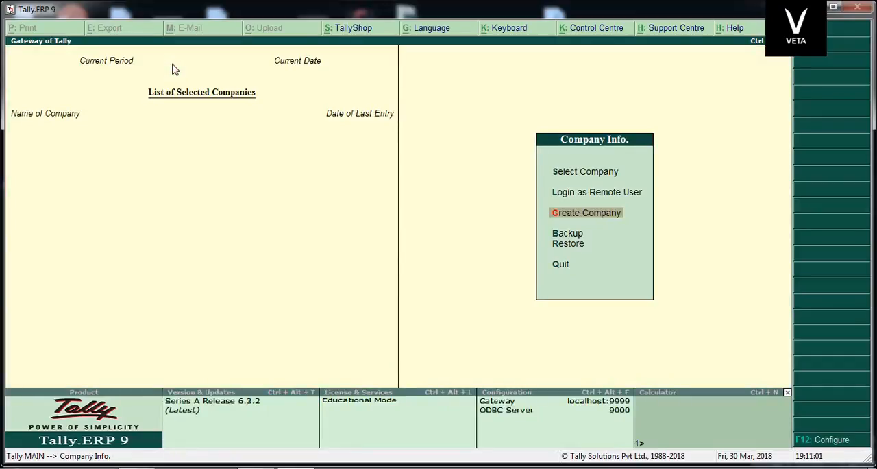
# Begin creating a company named ABC Intro and keep the same text as its mailing name.
pyautogui.press('Return')
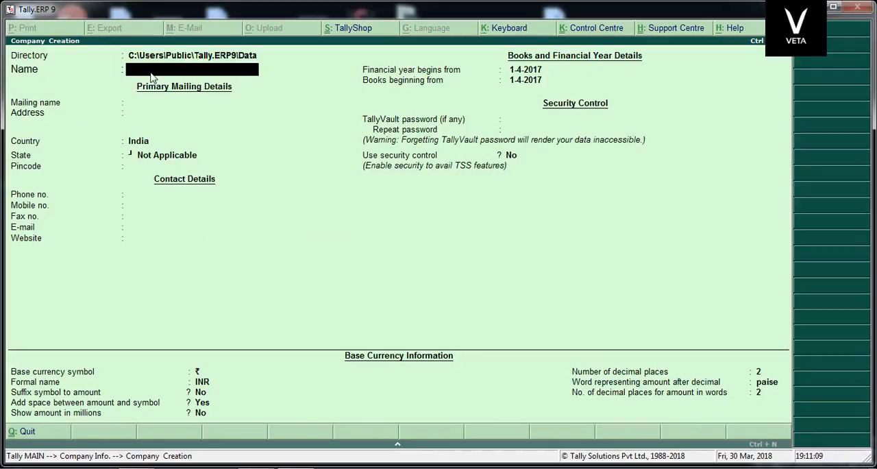
pyautogui.write('ABC Intro')
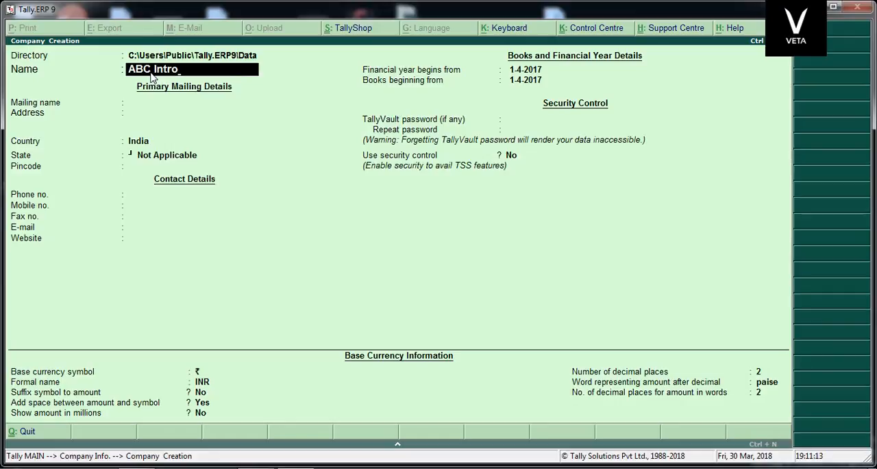
pyautogui.press('Return')
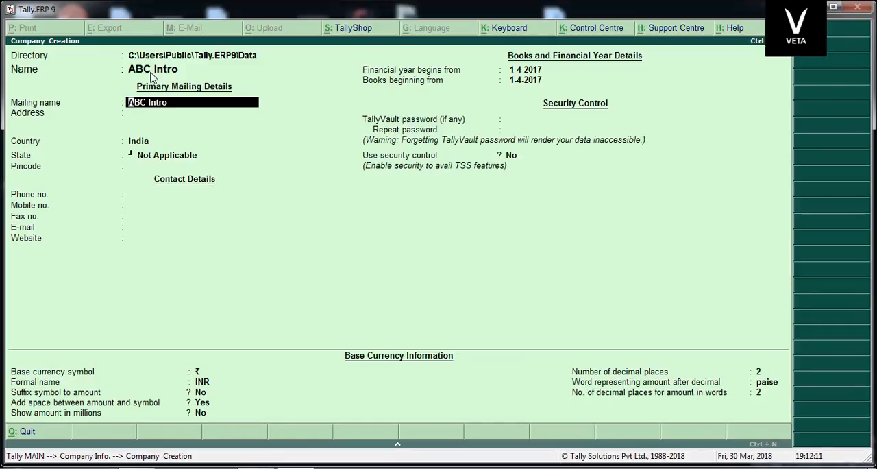
pyautogui.press('Return')
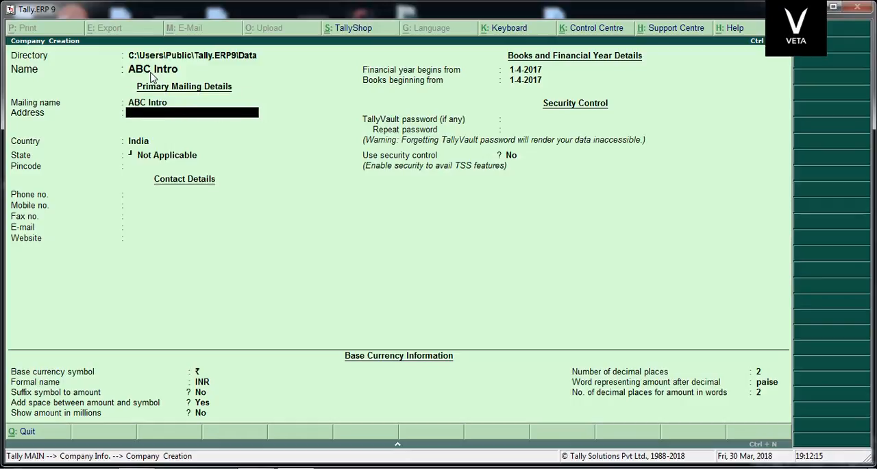
# Enter the company's postal address on three lines: street, area and city.
pyautogui.write('New')
pyautogui.press('BackSpace')
pyautogui.press('BackSpace')
pyautogui.press('BackSpace')
pyautogui.write('1 New Street')
pyautogui.press('Return')
pyautogui.write('First')
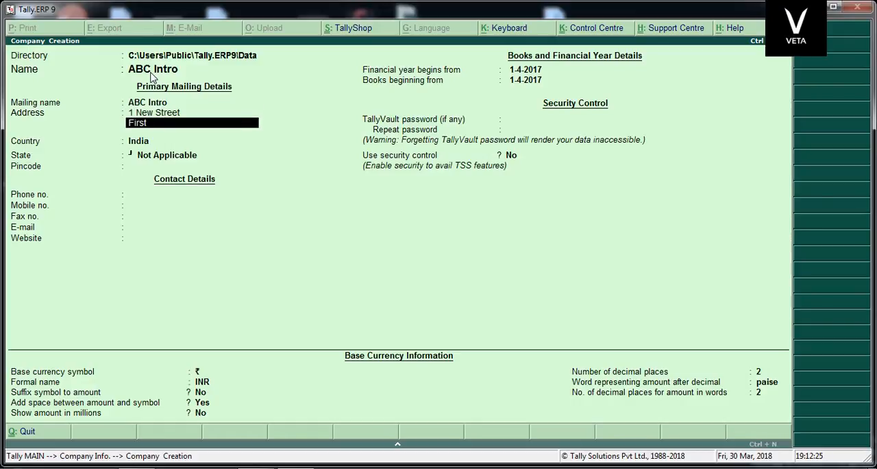
pyautogui.write(' Area')
pyautogui.press('Return')
pyautogui.write('Chennai')
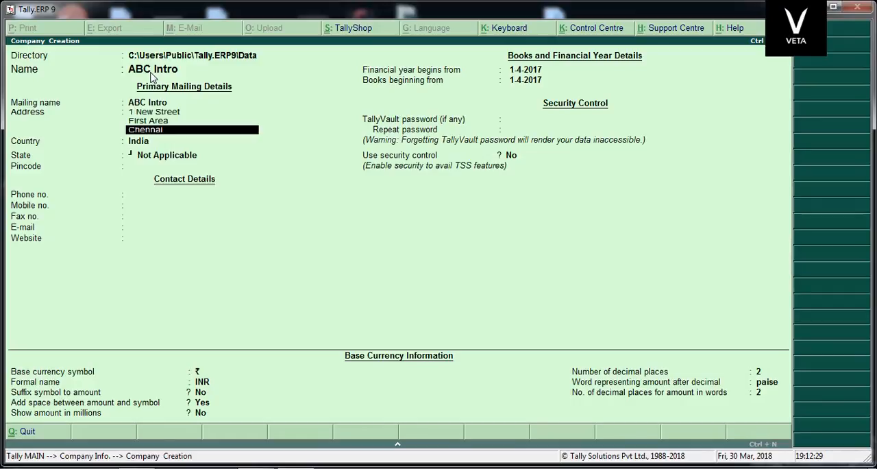
pyautogui.press('Return')
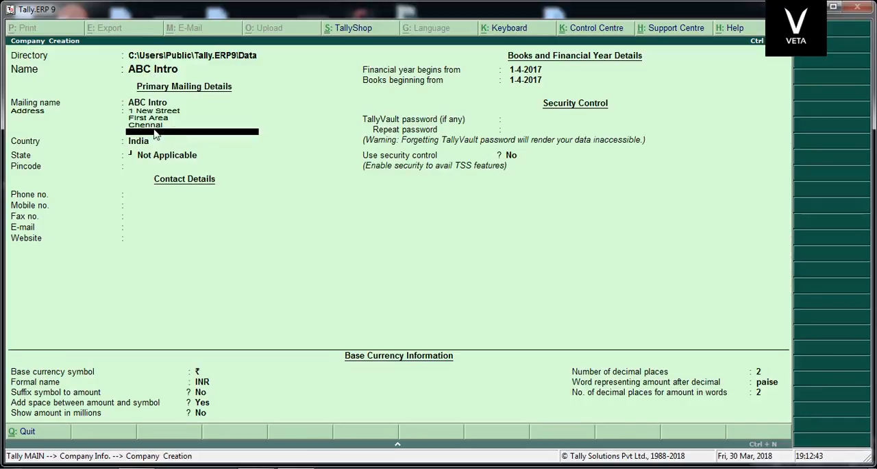
# Finish the address lines, keep India as the country and choose Tamil Nadu as the state.
pyautogui.press('Return')
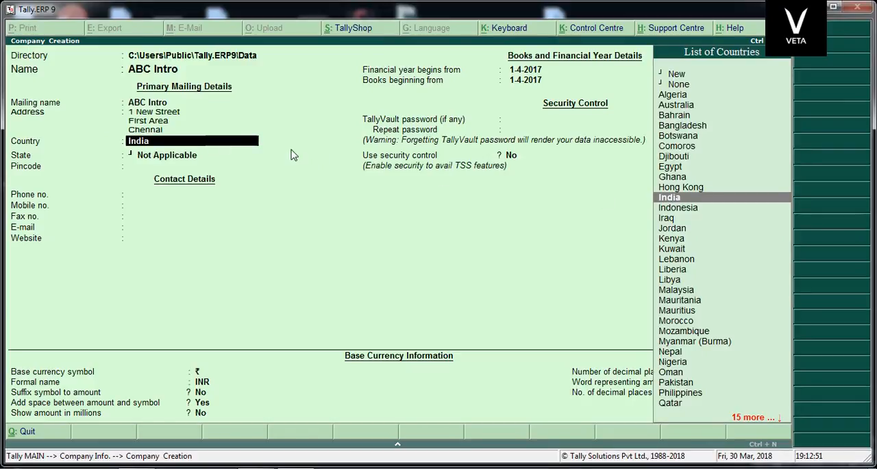
pyautogui.press('Return')
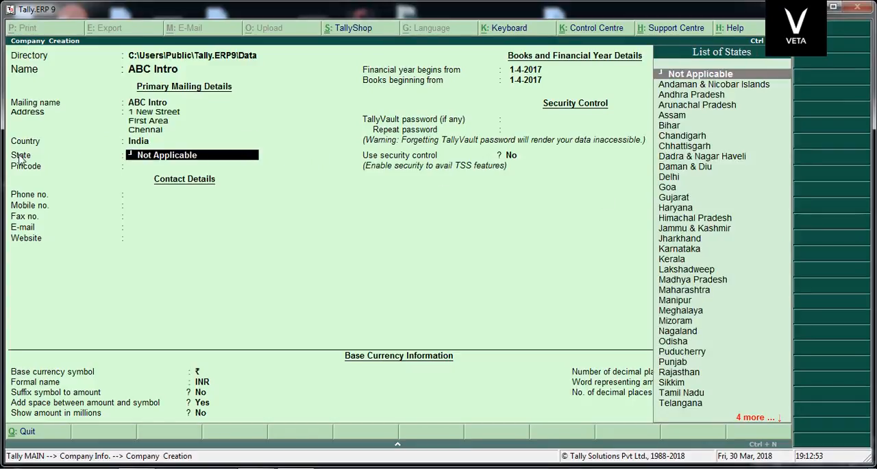
pyautogui.write('T')
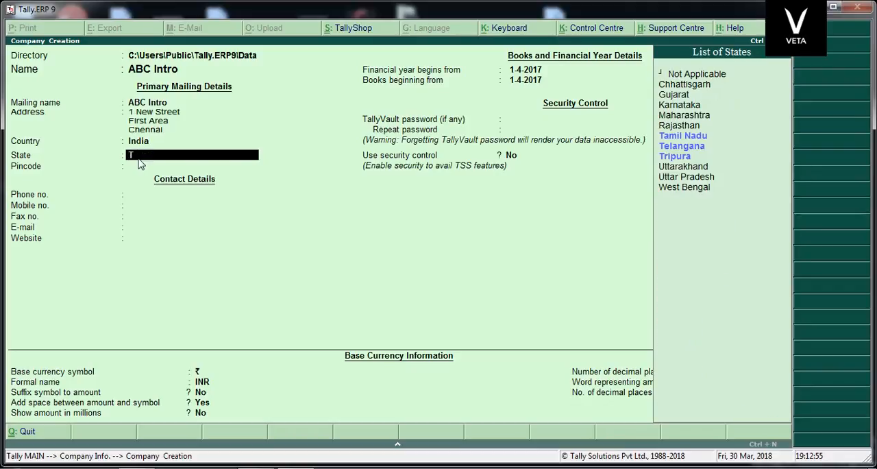
pyautogui.click(672, 139)
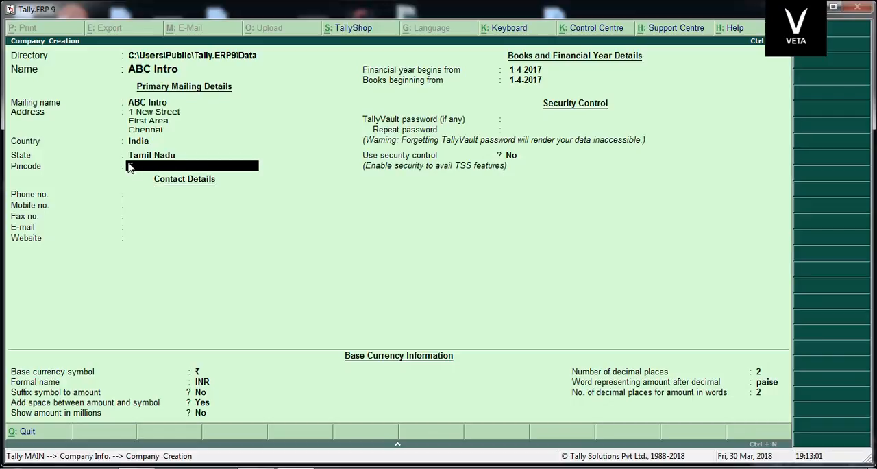
# Enter the company's pincode and leave all the contact details blank.
pyautogui.write('600001')
pyautogui.press('Return')
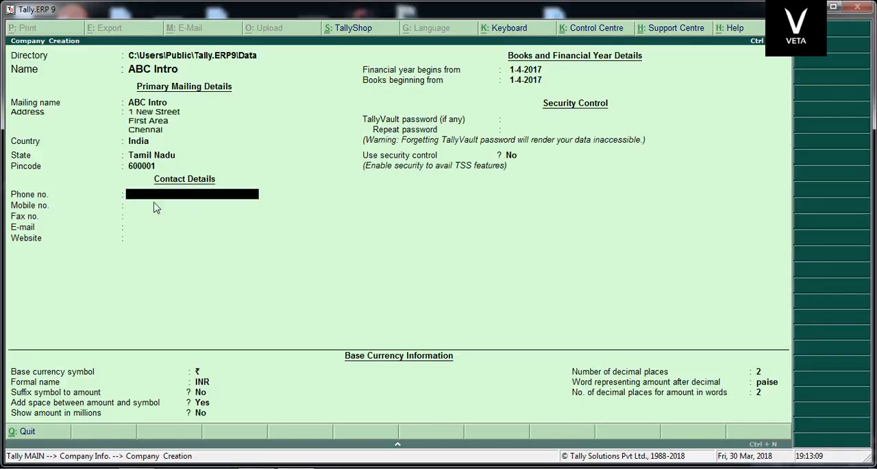
pyautogui.press('Return')
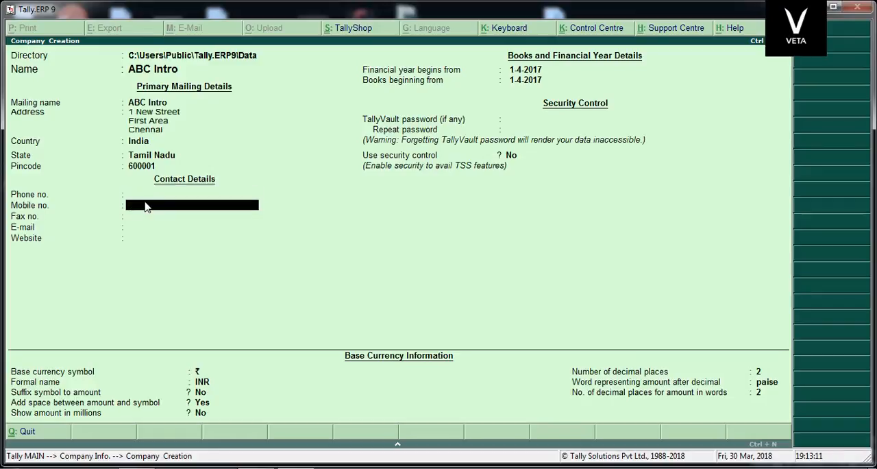
pyautogui.press('Return')
pyautogui.press('Return')
pyautogui.press('Return')
pyautogui.press('Return')
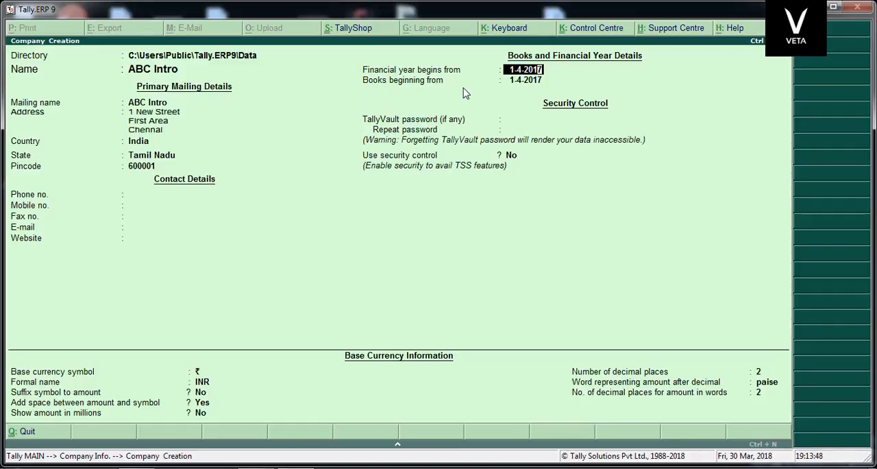
# Set the start of the financial year to 1-4-2018 and keep that date for the beginning of the books.
pyautogui.press('BackSpace')
pyautogui.write('8')
pyautogui.press('Return')
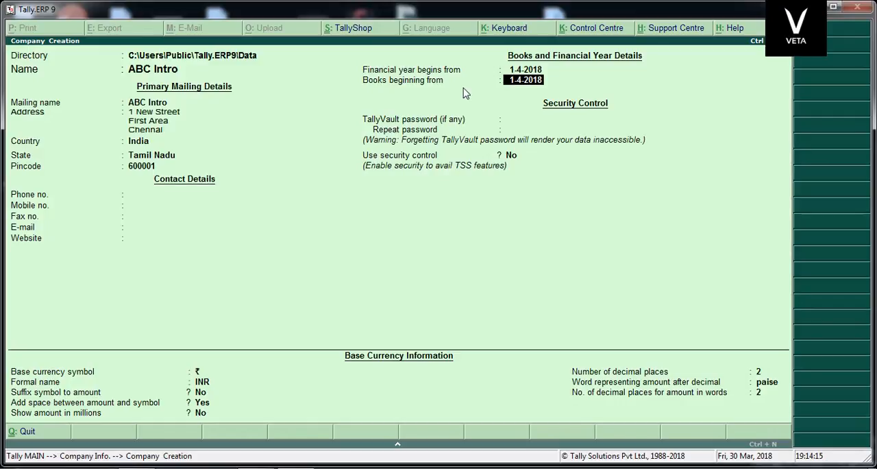
pyautogui.press('Return')
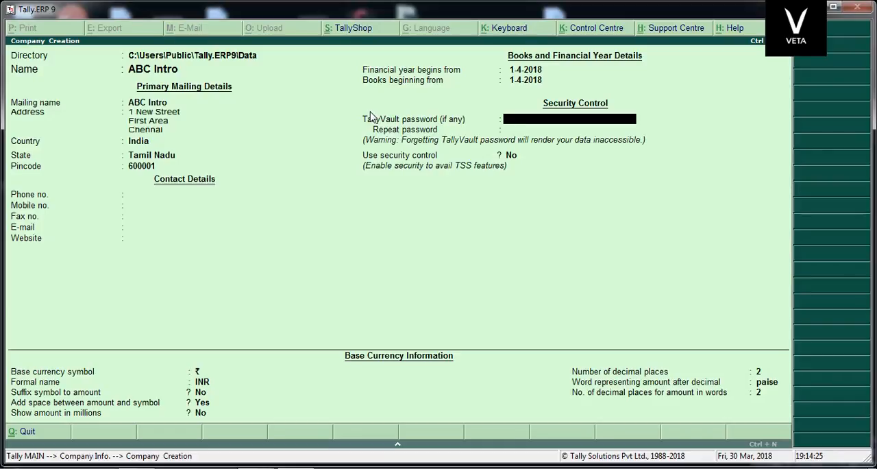
# Leave the TallyVault password blank, keep the default security and base currency settings, and accept the creation of ABC Intro.
pyautogui.press('Return')
pyautogui.press('Return')
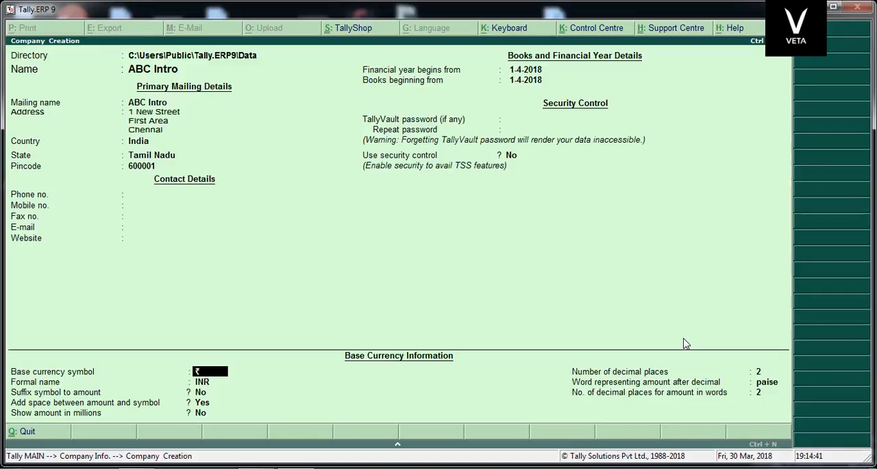
pyautogui.press('Return')
pyautogui.press('Return')
pyautogui.press('Return')
pyautogui.press('Return')
pyautogui.press('Return')
pyautogui.press('Return')
pyautogui.press('Return')
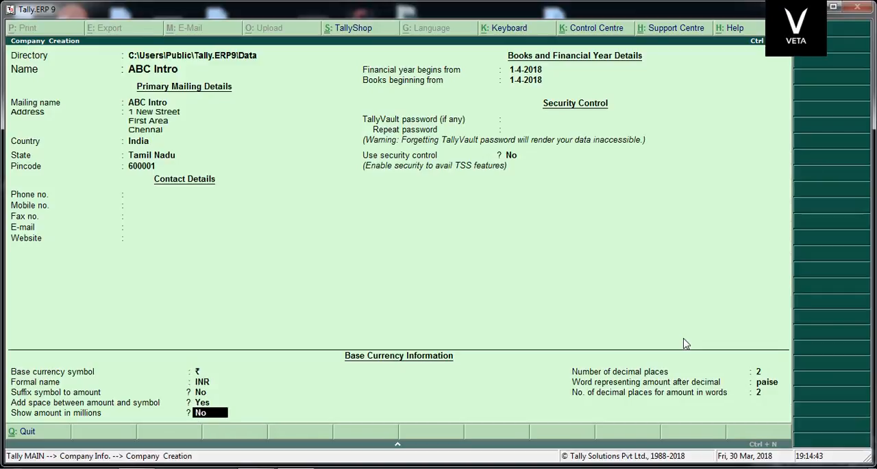
pyautogui.press('Return')
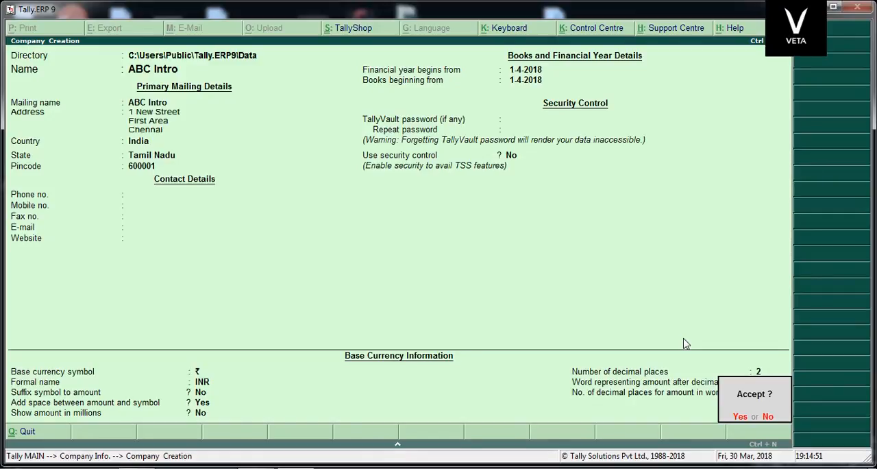
pyautogui.press('Return')
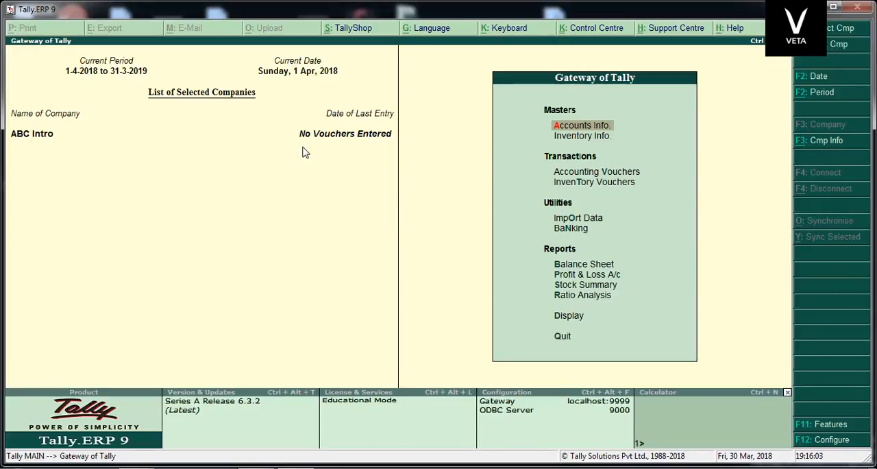
# Shut the ABC Intro company and load it again from the list of companies, twice in a row.
pyautogui.hotkey('alt', 'F1')
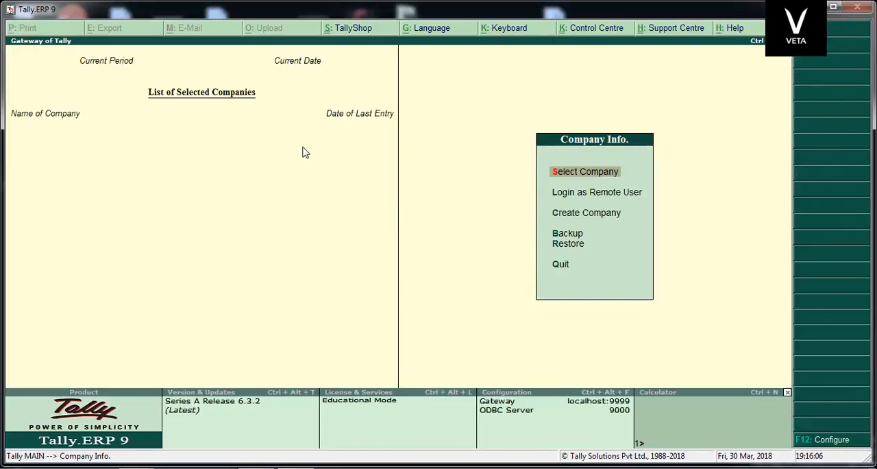
pyautogui.press('Escape')
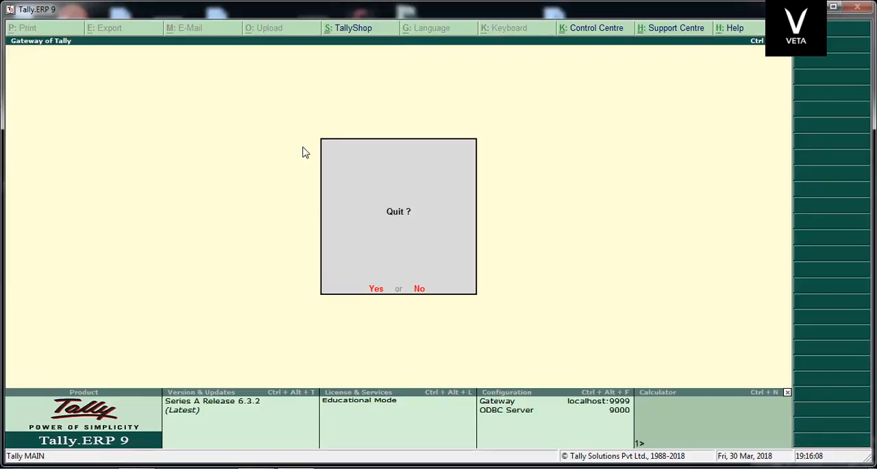
pyautogui.press('Escape')
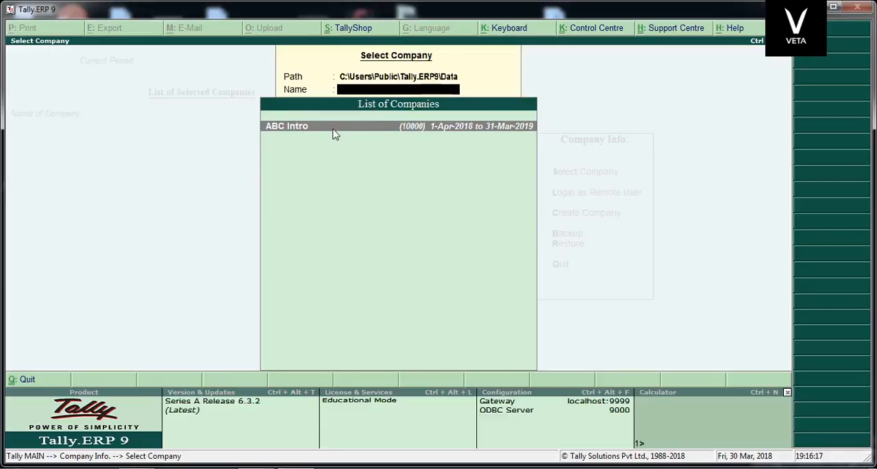
pyautogui.click(346, 134)
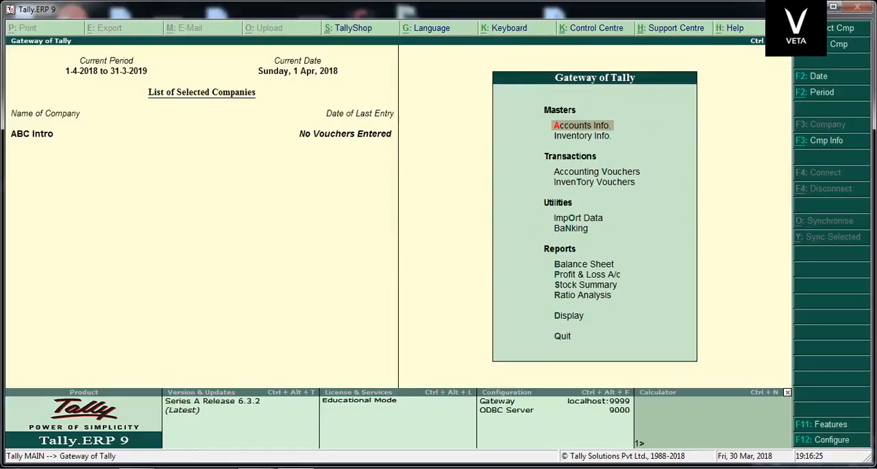
pyautogui.click(837, 44)
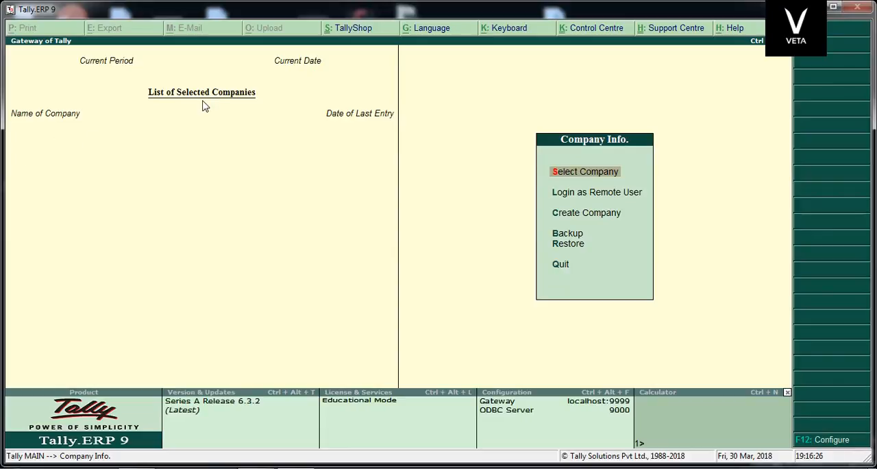
pyautogui.click(580, 173)
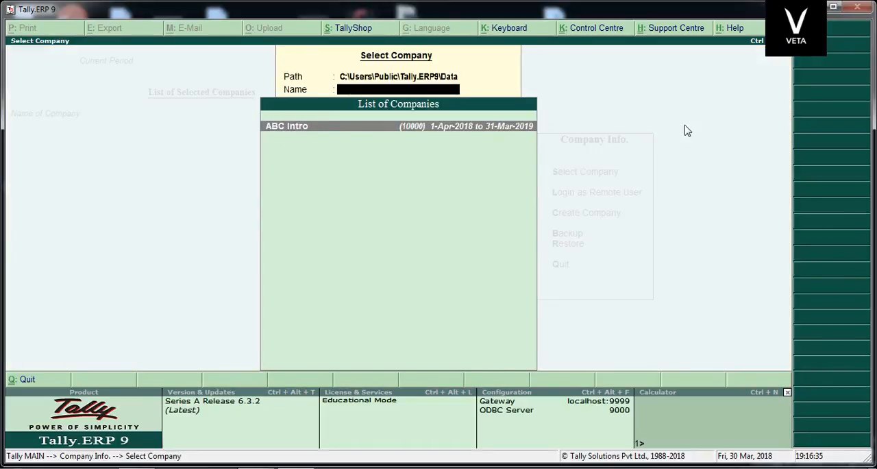
pyautogui.press('Return')
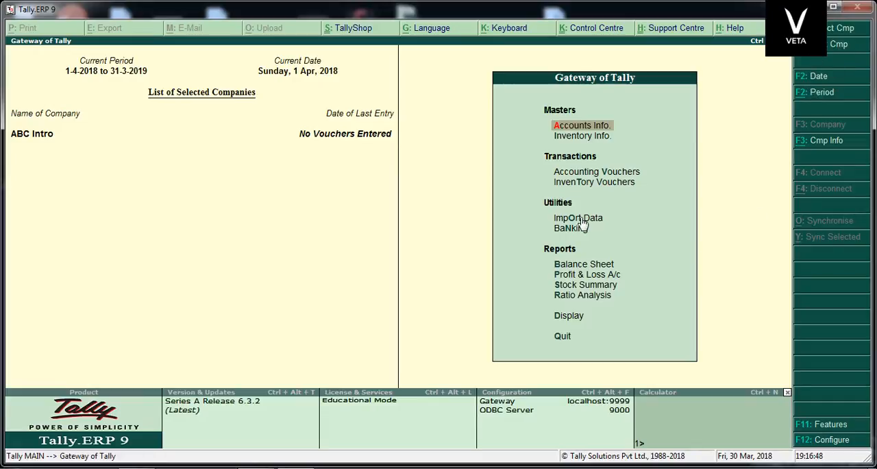
# Open the ABC Intro company for alteration from the Company Info options.
pyautogui.click(814, 143)
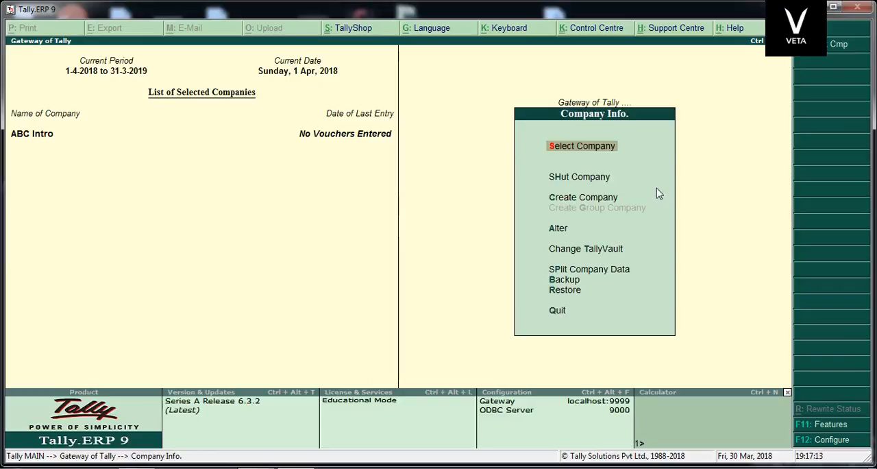
pyautogui.press('Down')
pyautogui.press('Down')
pyautogui.press('Down')
pyautogui.press('Return')
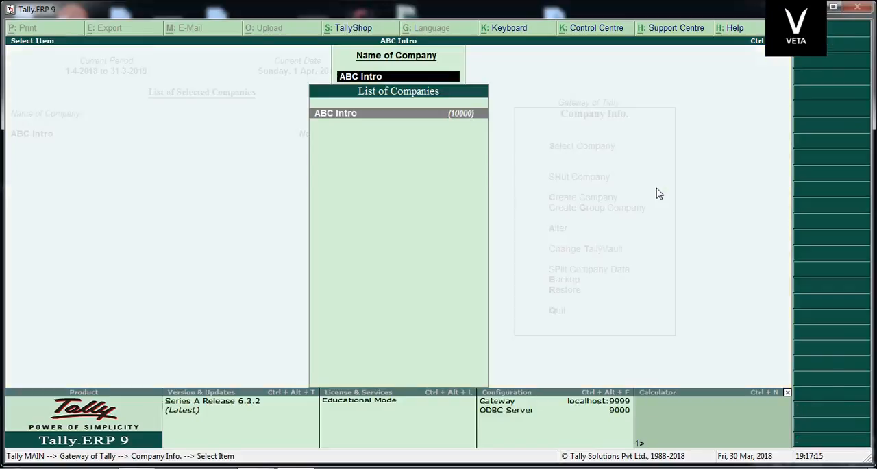
pyautogui.press('Return')
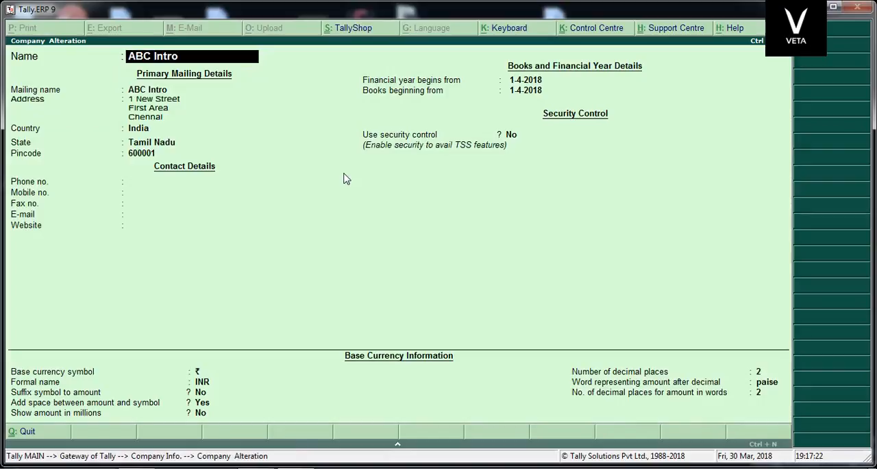
# Keep the name, address, country and state, and replace the company's pincode with the corrected one.
pyautogui.press('Return')
pyautogui.press('Return')
pyautogui.press('Return')
pyautogui.press('Return')
pyautogui.press('Return')
pyautogui.press('Return')
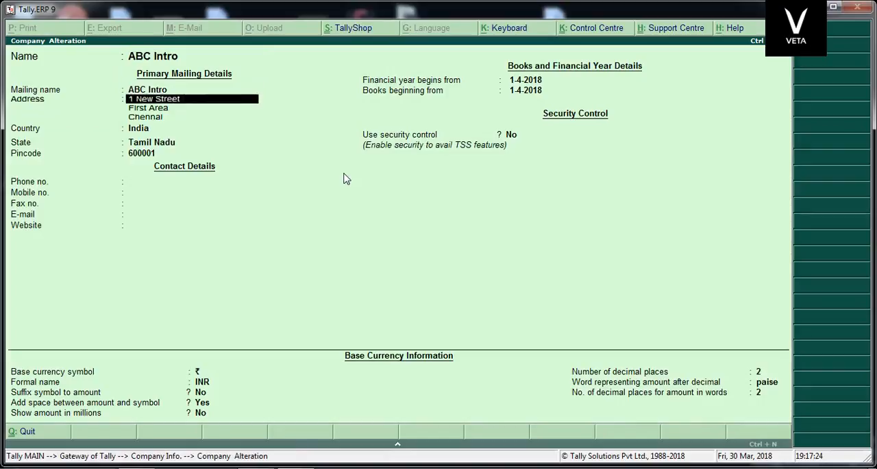
pyautogui.press('Return')
pyautogui.press('Return')
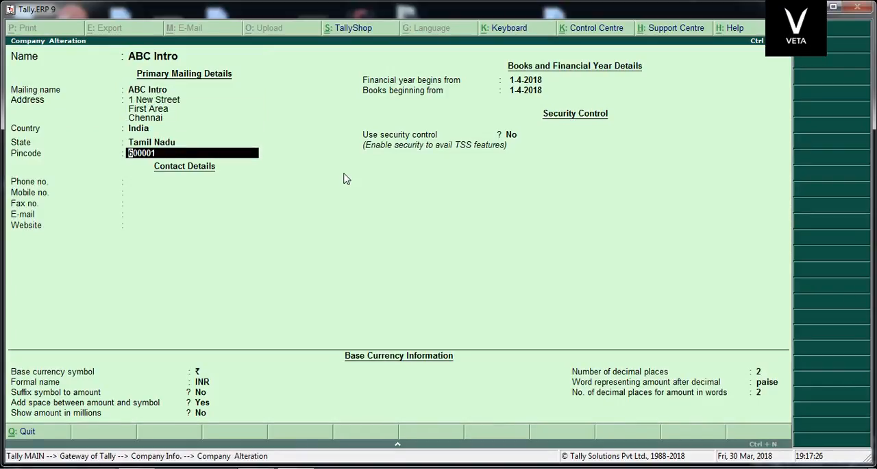
pyautogui.press('BackSpace')
pyautogui.press('BackSpace')
pyautogui.press('BackSpace')
pyautogui.press('BackSpace')
pyautogui.press('BackSpace')
pyautogui.press('BackSpace')
pyautogui.press('Return')
pyautogui.press('Return')
pyautogui.press('Return')
pyautogui.press('Return')
pyautogui.press('Return')
pyautogui.press('Return')
pyautogui.press('Return')
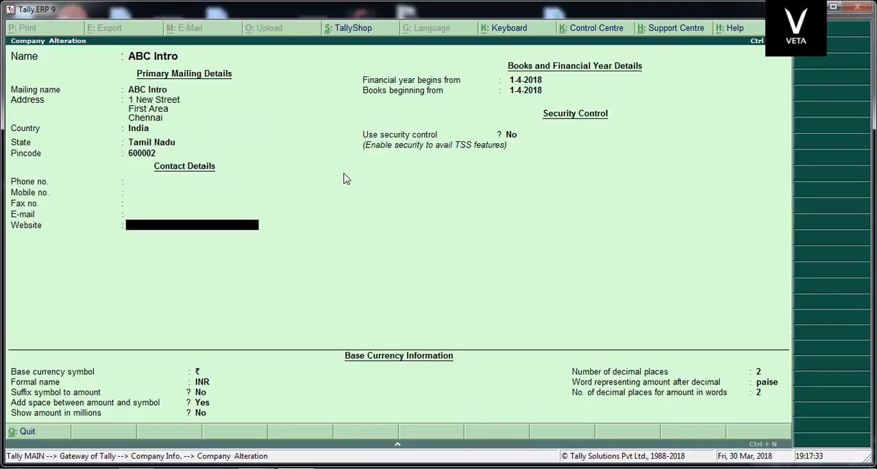
# Keep the remaining company details, accept the alteration and return to the Gateway of Tally.
pyautogui.press('Return')
pyautogui.press('Return')
pyautogui.press('Return')
pyautogui.press('Return')
pyautogui.press('Return')
pyautogui.press('Return')
pyautogui.press('Return')
pyautogui.press('Return')
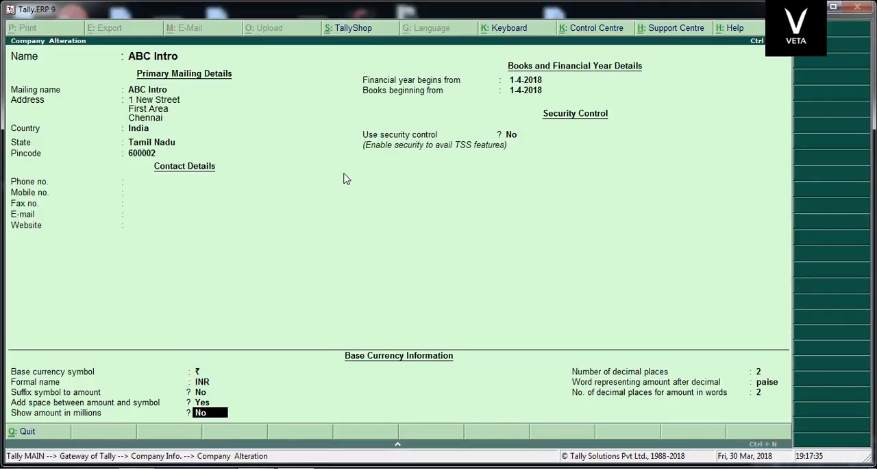
pyautogui.press('Return')
pyautogui.press('Return')
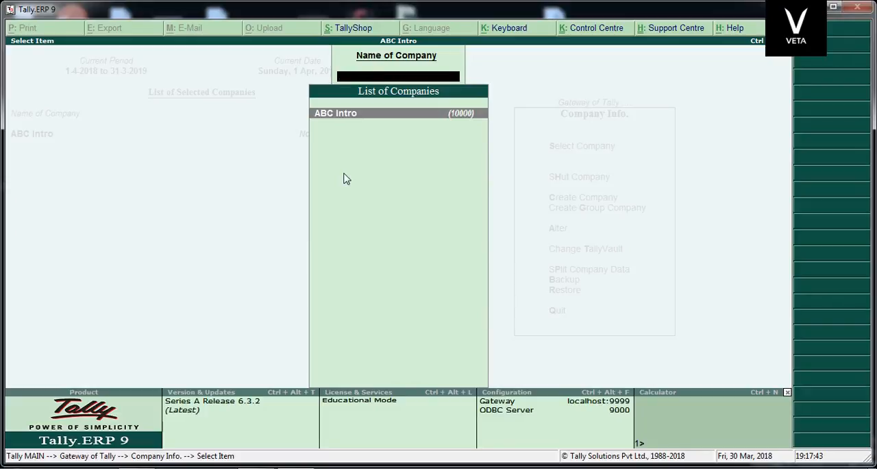
pyautogui.press('Escape')
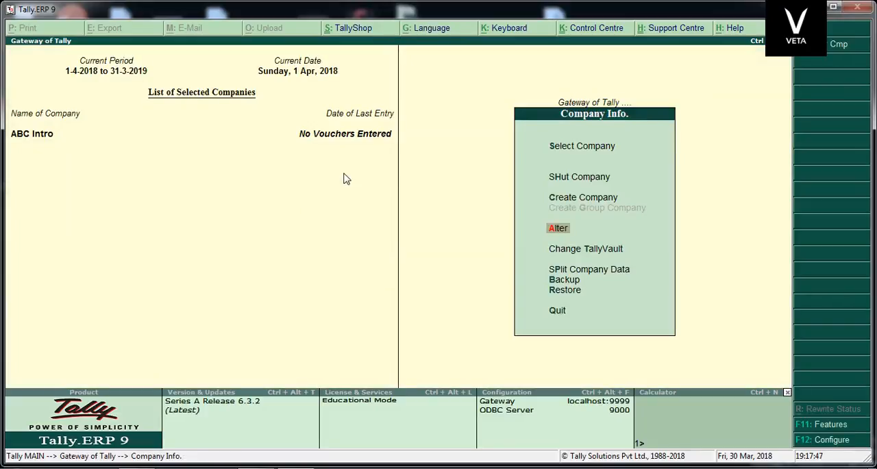
pyautogui.press('Escape')
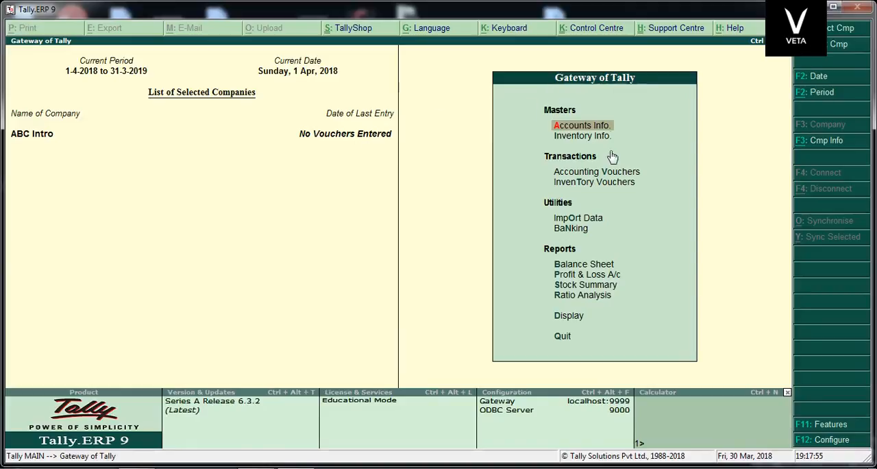
# Examine the Accounting Features settings of ABC Intro and return to the Gateway of Tally without changing them.
pyautogui.click(822, 426)
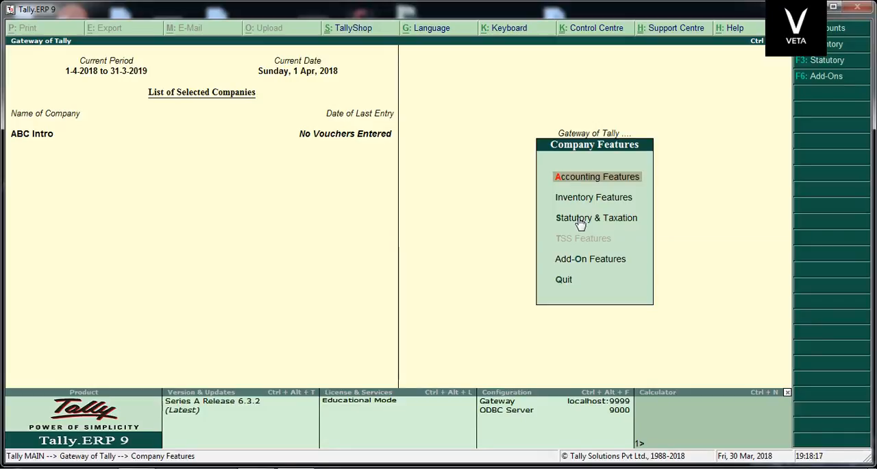
pyautogui.click(593, 178)
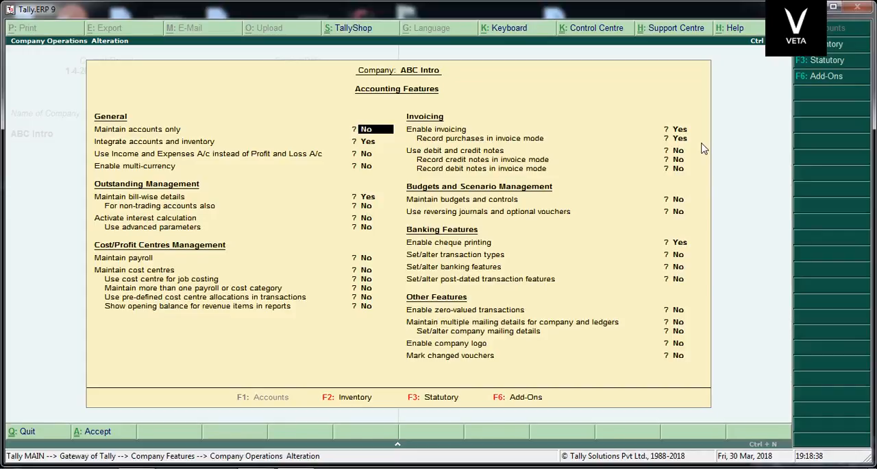
pyautogui.press('Escape')
pyautogui.press('y')
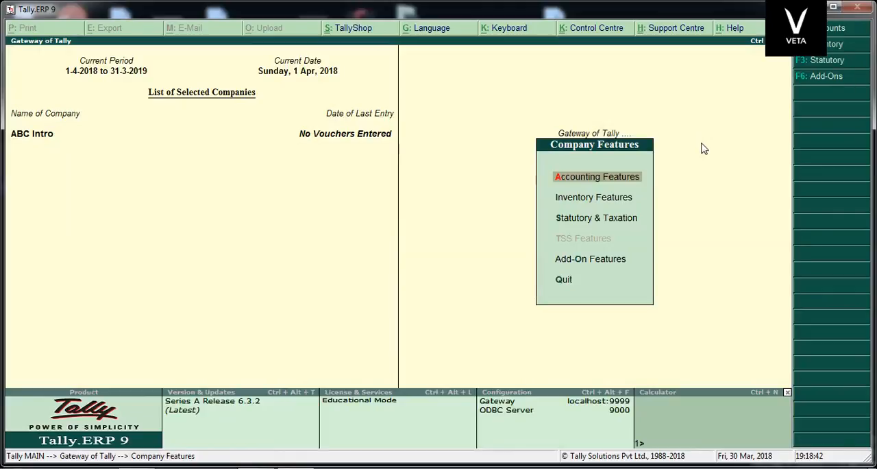
pyautogui.press('Escape')
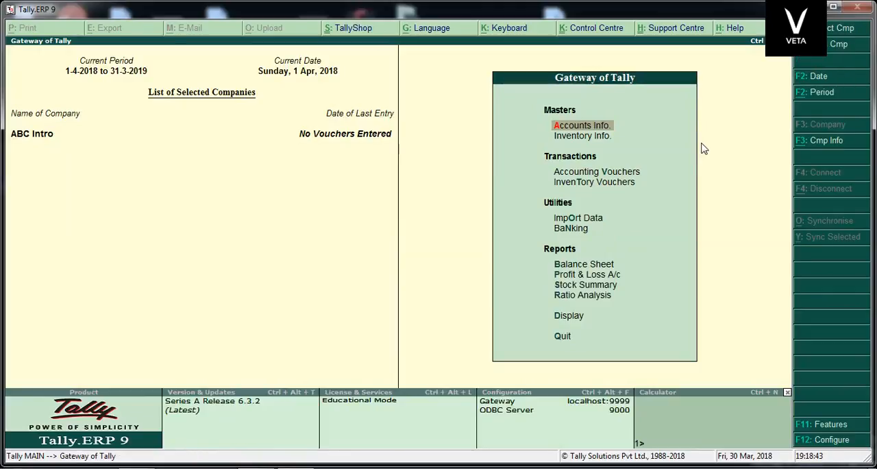